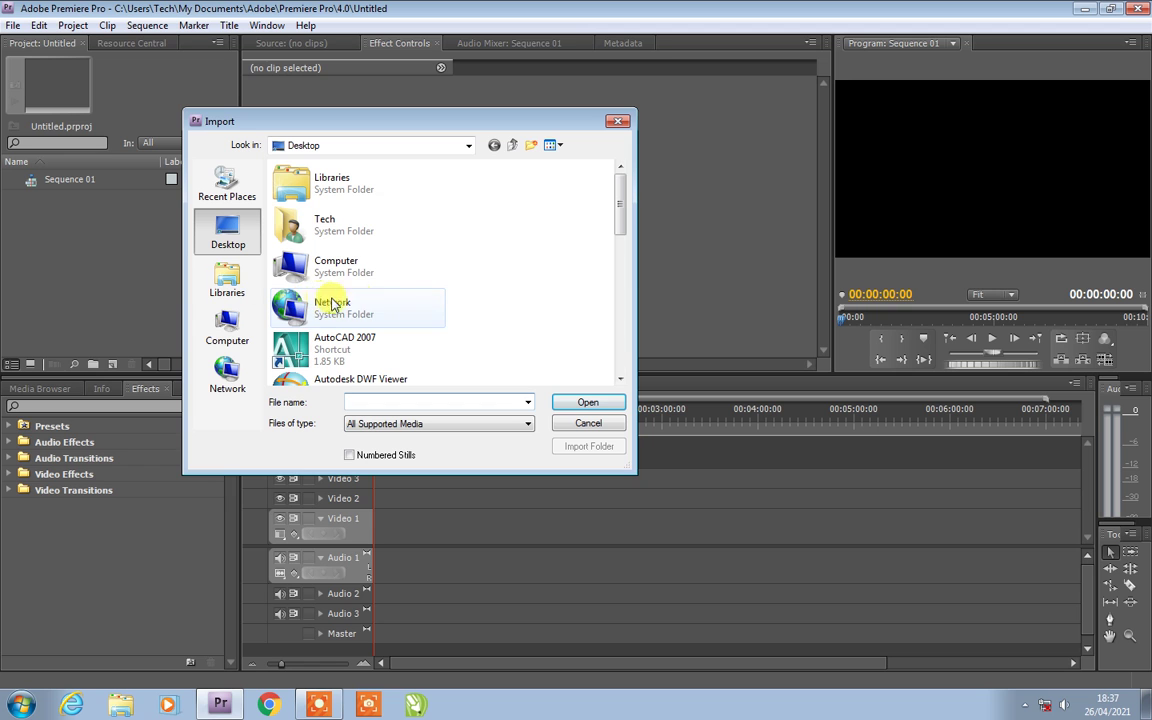
Browse in the Import dialog to the recording folder on Local Disk (D:)
{"action": "left_click_drag", "start_coordinate": [625, 218], "coordinate": [609, 262]}
{"action": "left_click_drag", "start_coordinate": [463, 145], "coordinate": [578, 375]}
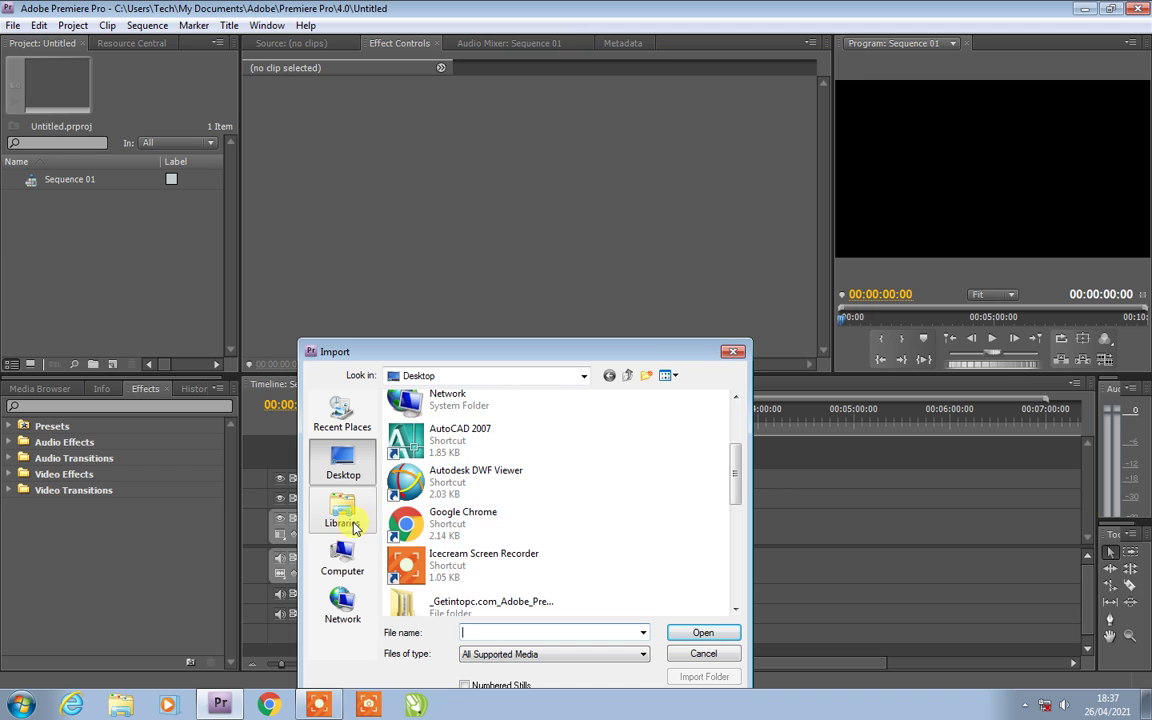
{"action": "left_click", "coordinate": [342, 562]}
{"action": "double_click", "coordinate": [420, 460]}
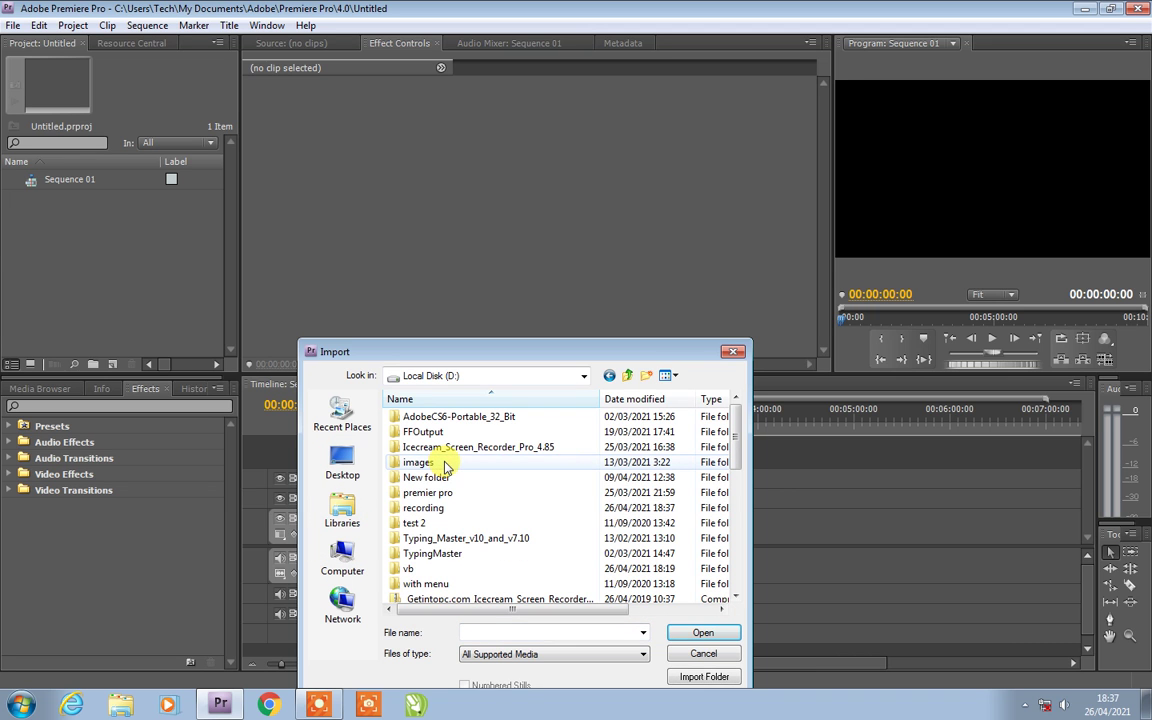
{"action": "double_click", "coordinate": [442, 507]}
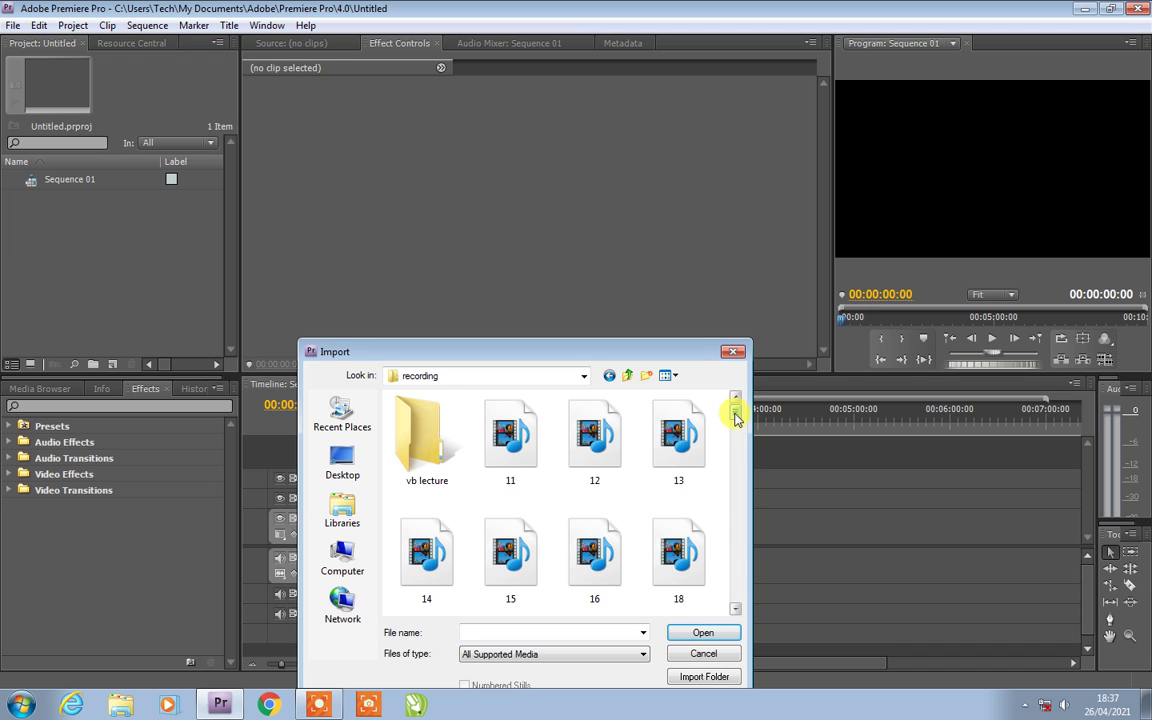
Find the Sequence 01_21 video in the recording folder and import it into the project
{"action": "left_click_drag", "start_coordinate": [735, 415], "coordinate": [735, 460]}
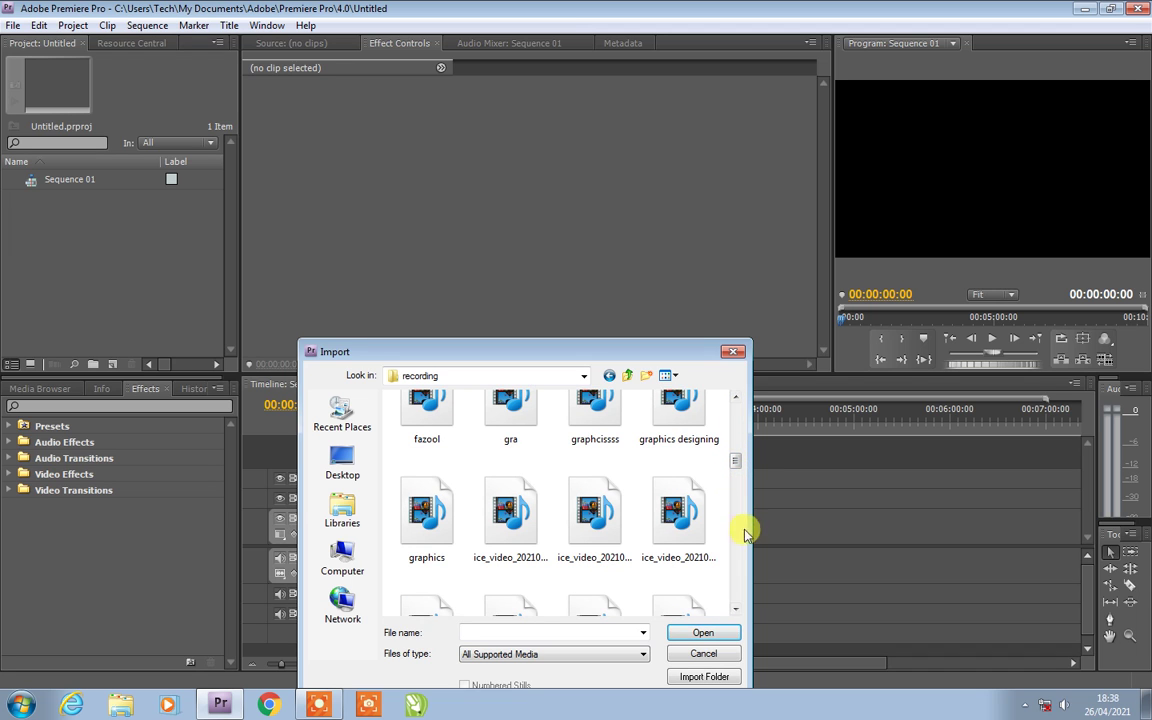
{"action": "left_click", "coordinate": [735, 608]}
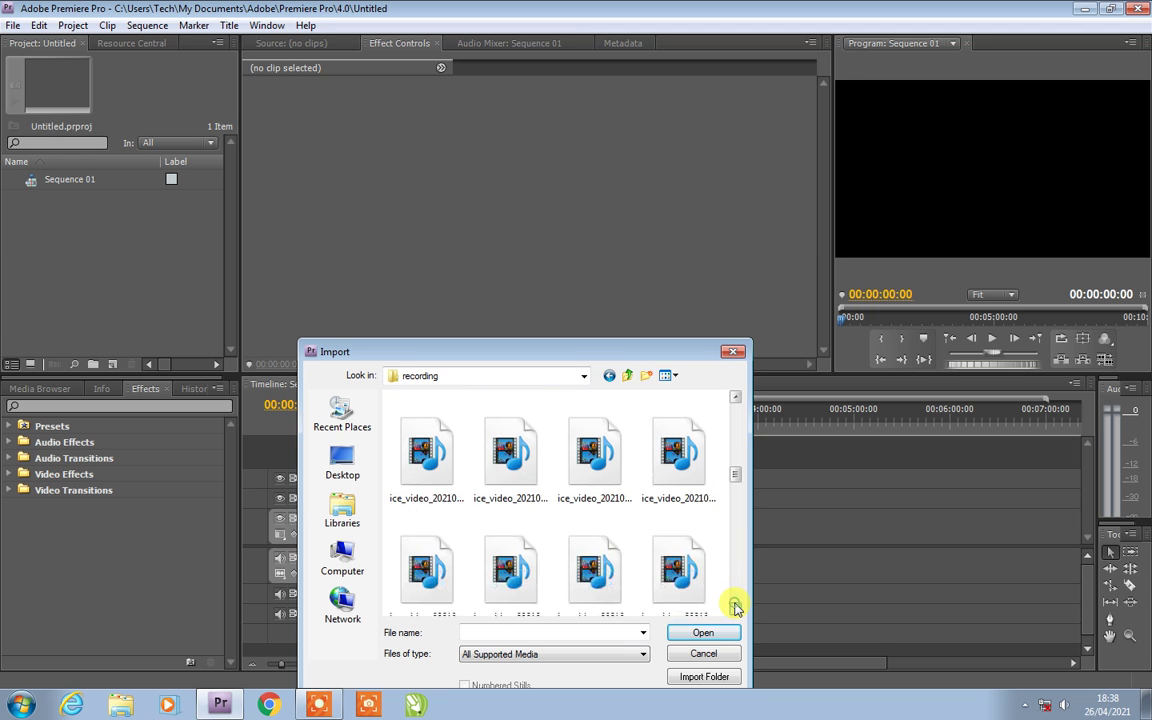
{"action": "left_click_drag", "start_coordinate": [735, 475], "coordinate": [735, 450]}
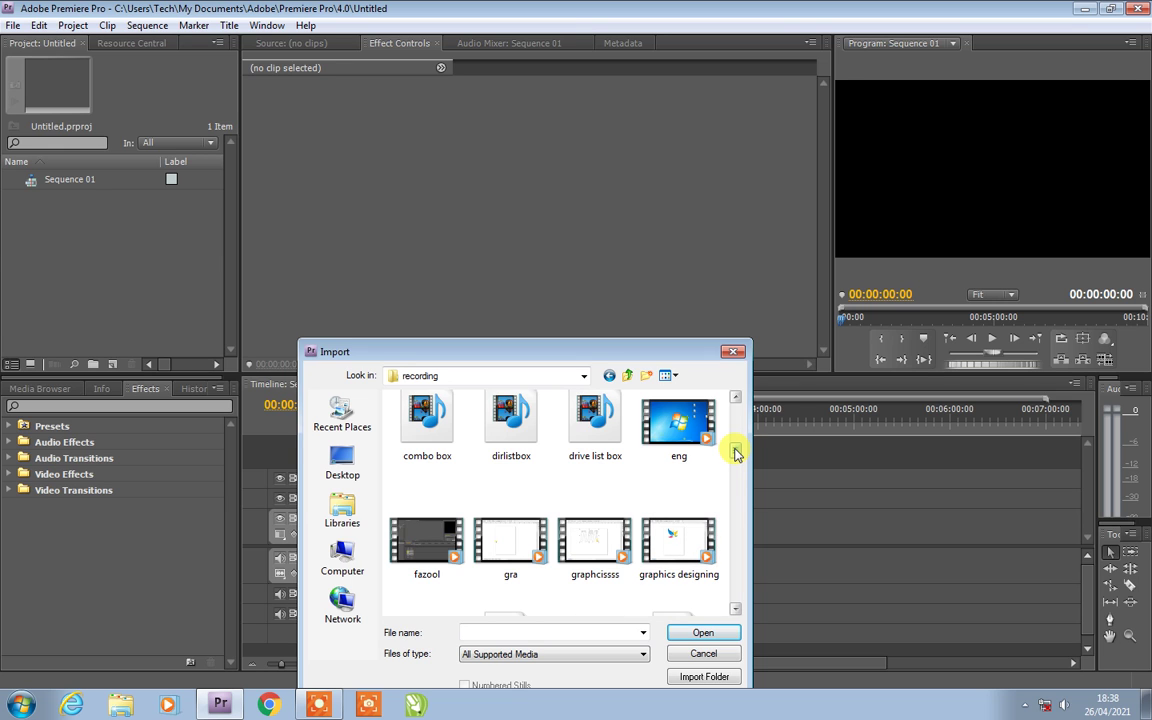
{"action": "left_click", "coordinate": [676, 525]}
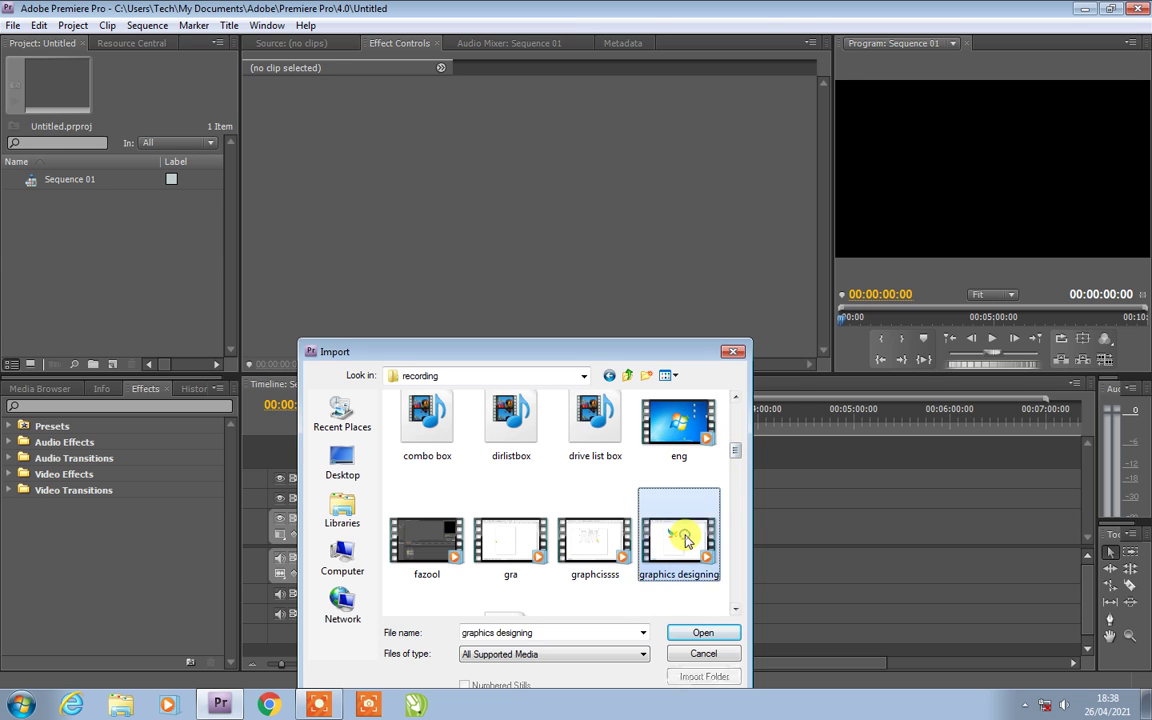
{"action": "left_click_drag", "start_coordinate": [737, 455], "coordinate": [735, 542]}
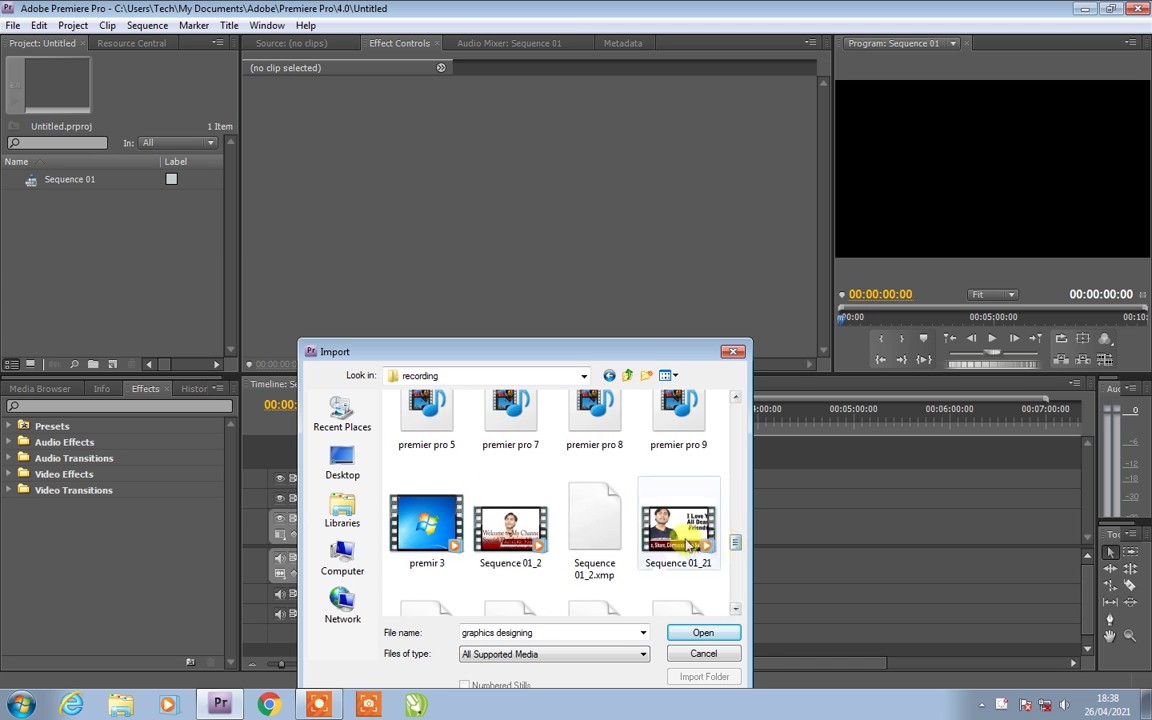
{"action": "left_click", "coordinate": [690, 548]}
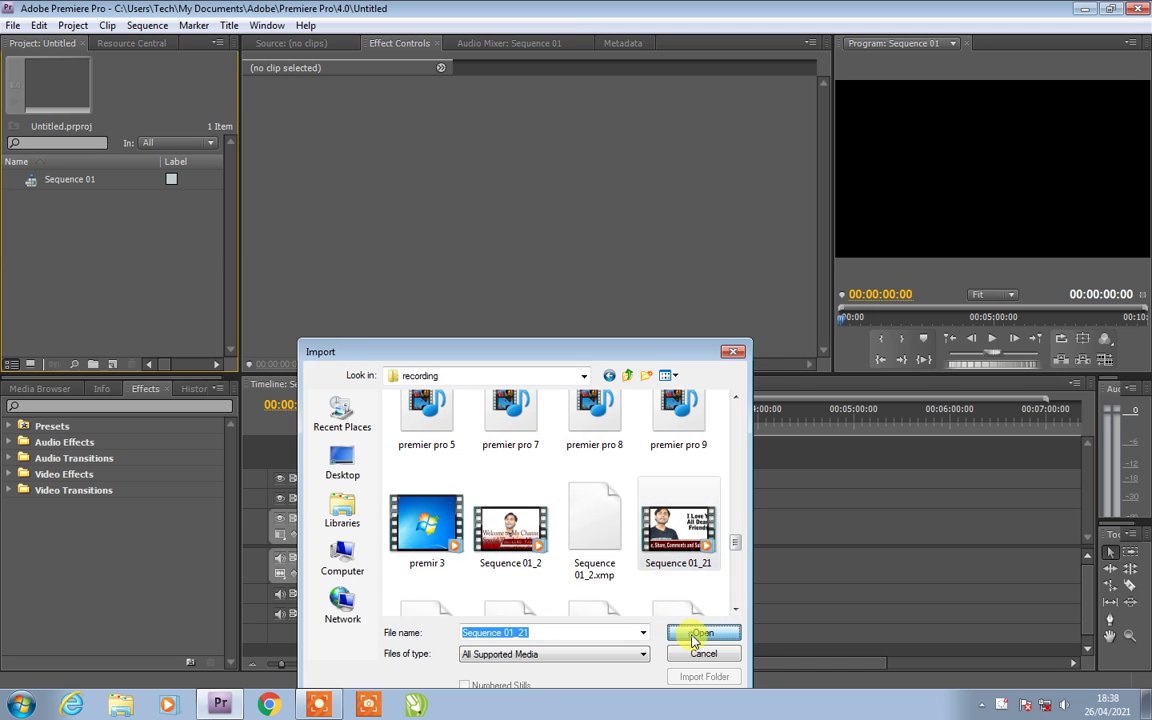
{"action": "left_click", "coordinate": [695, 636]}
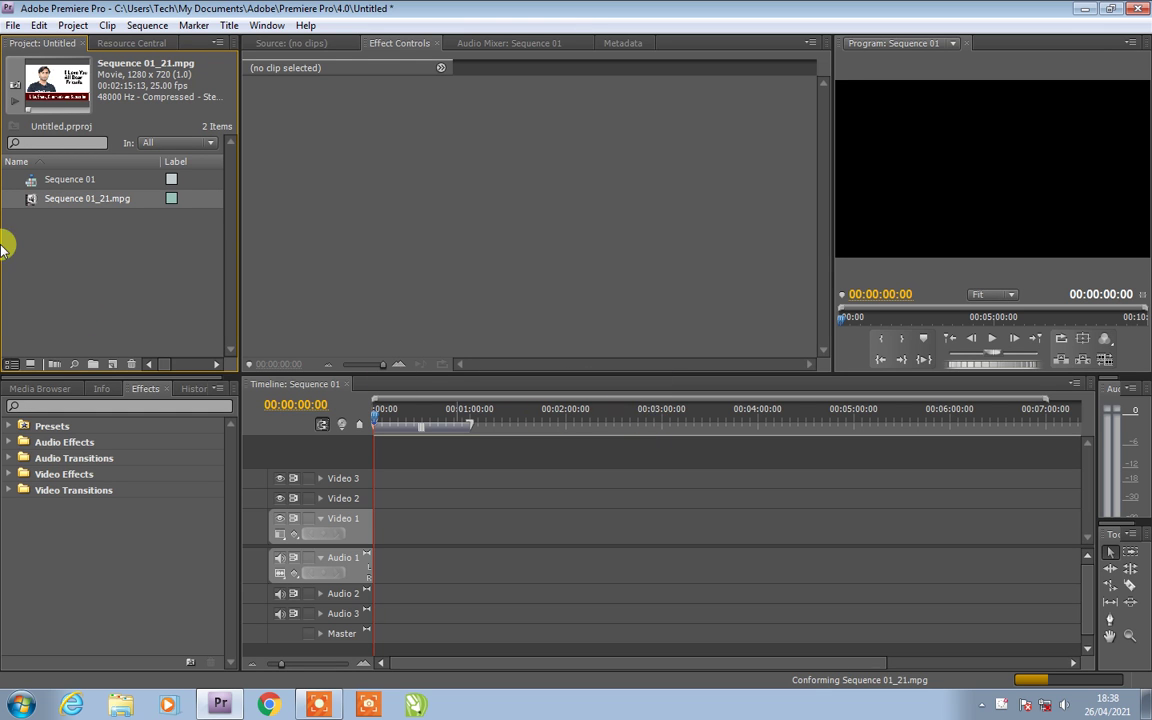
Place Sequence 01_21.mpg at the start of Video 1 and Audio 1, and load it in the source monitor
{"action": "left_click", "coordinate": [57, 228]}
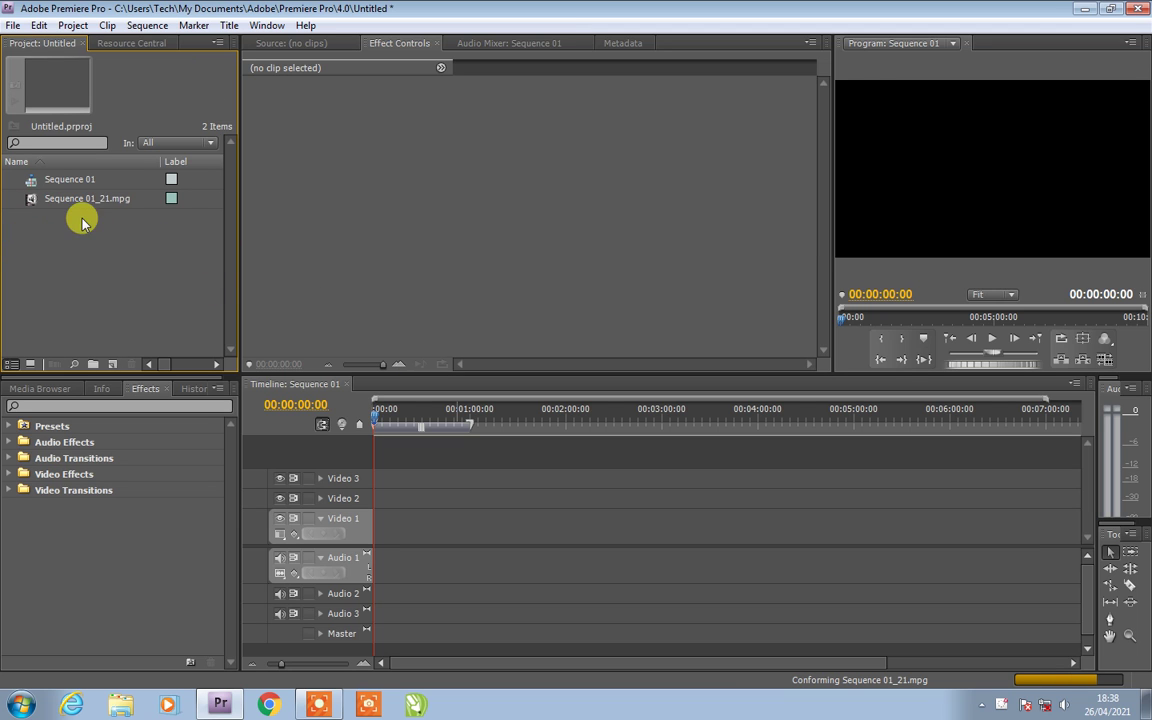
{"action": "left_click", "coordinate": [33, 198]}
{"action": "left_click", "coordinate": [33, 211]}
{"action": "left_click", "coordinate": [42, 204]}
{"action": "left_click_drag", "start_coordinate": [50, 200], "coordinate": [471, 501]}
{"action": "left_click", "coordinate": [37, 200]}
{"action": "left_click_drag", "start_coordinate": [37, 200], "coordinate": [527, 198]}
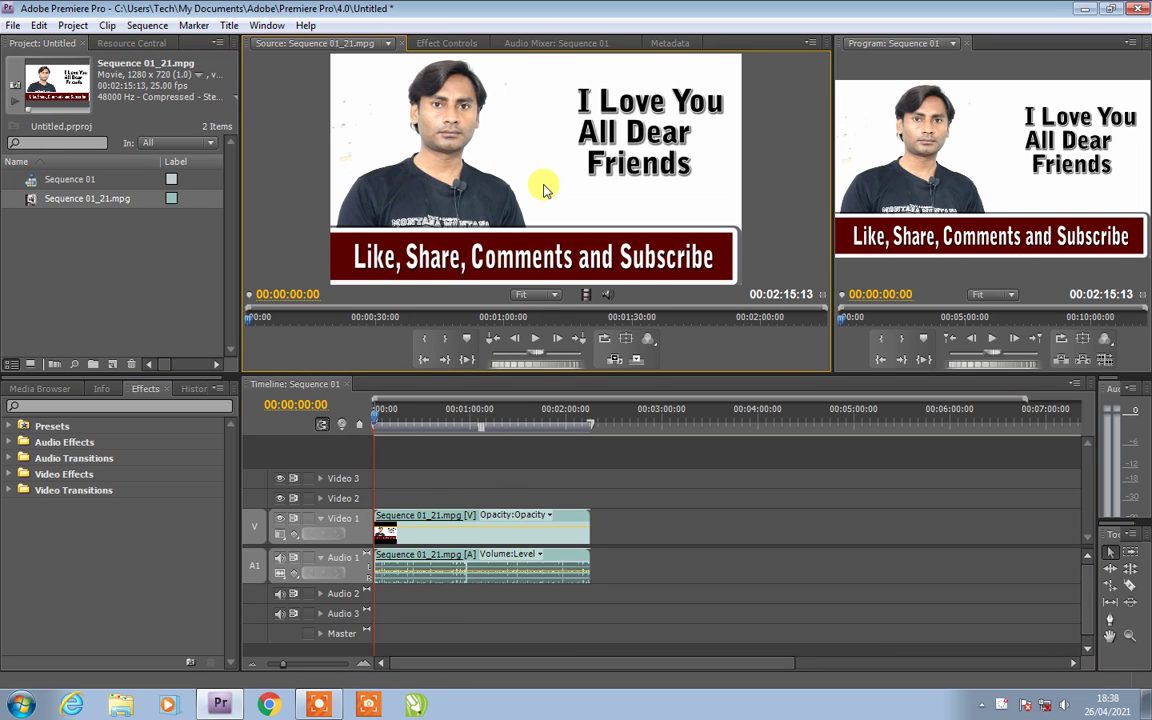
Cut the timeline clip into four segments with the Razor tool, at about 0:30, 1:05 and 1:40
{"action": "left_click", "coordinate": [442, 531]}
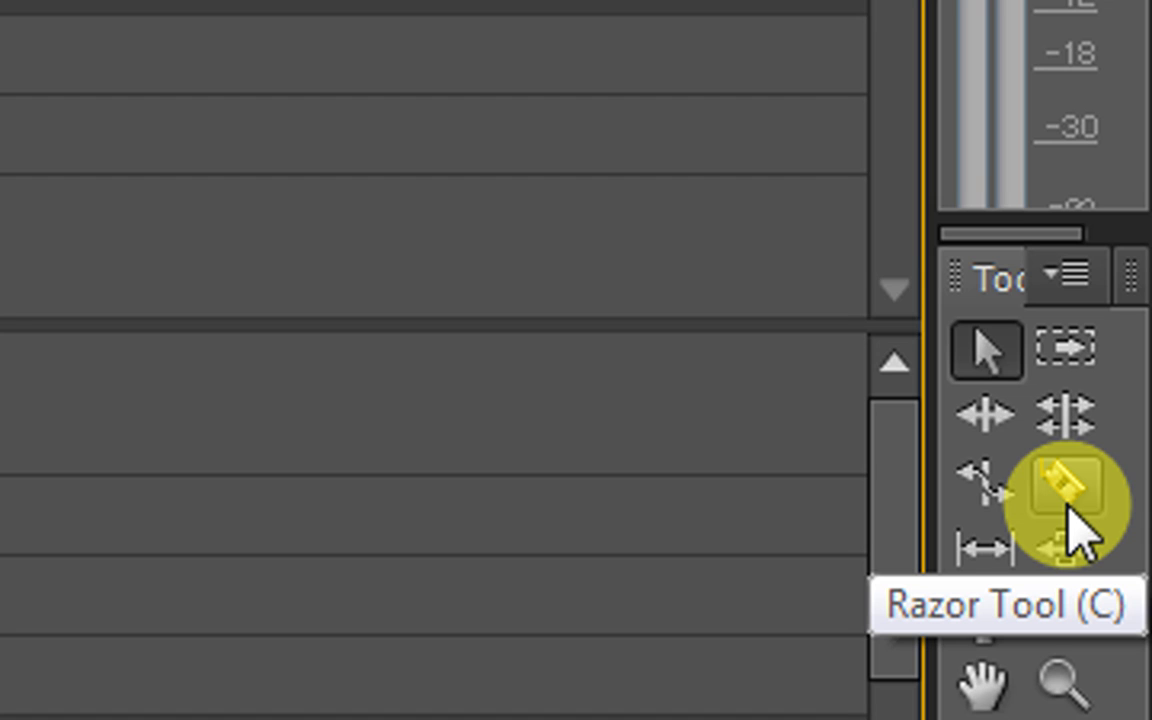
{"action": "left_click", "coordinate": [1067, 505]}
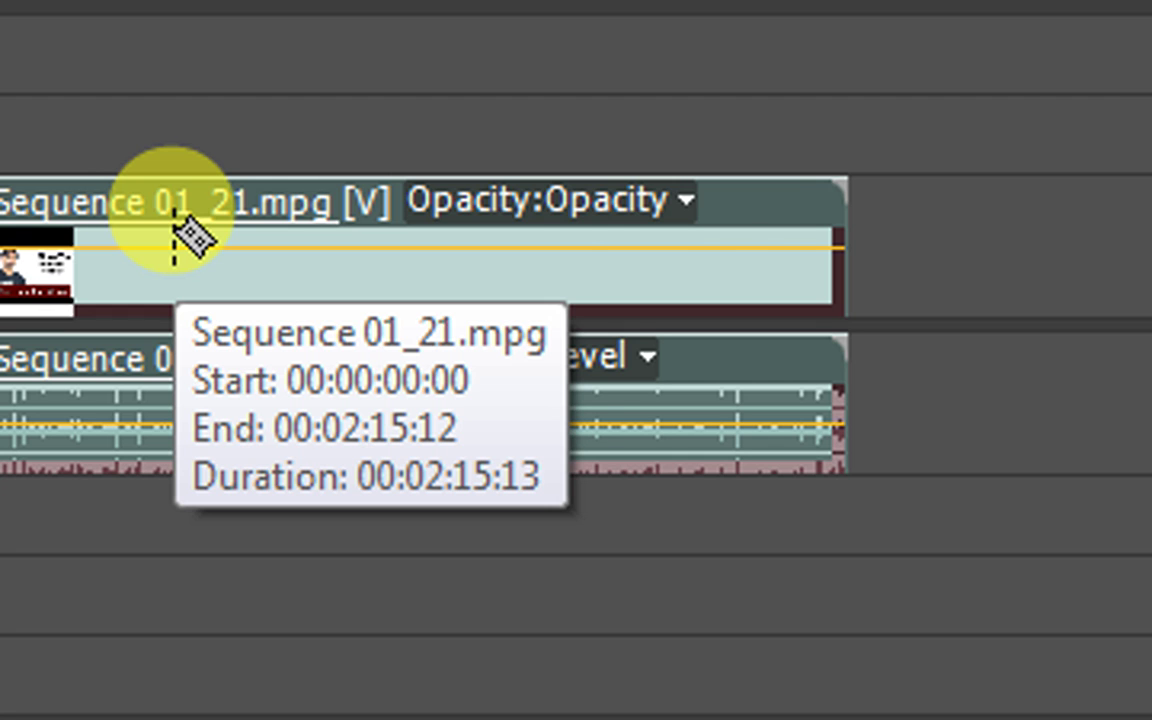
{"action": "left_click", "coordinate": [175, 238]}
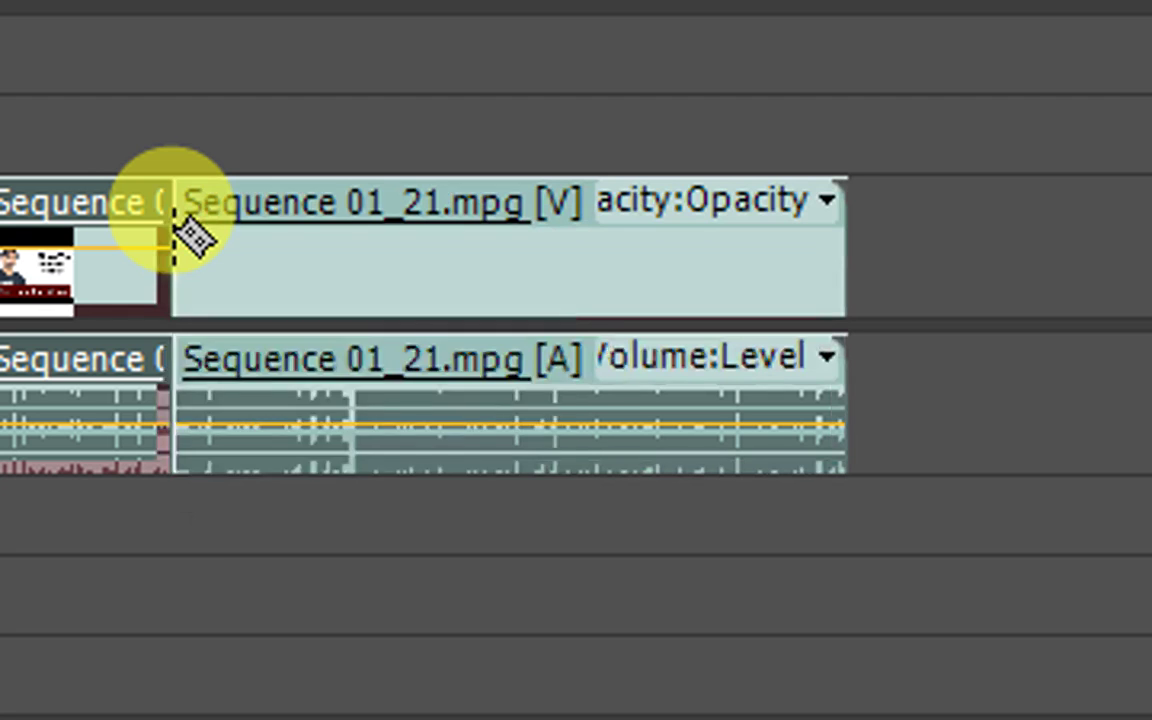
{"action": "left_click", "coordinate": [389, 300]}
{"action": "left_click", "coordinate": [627, 287]}
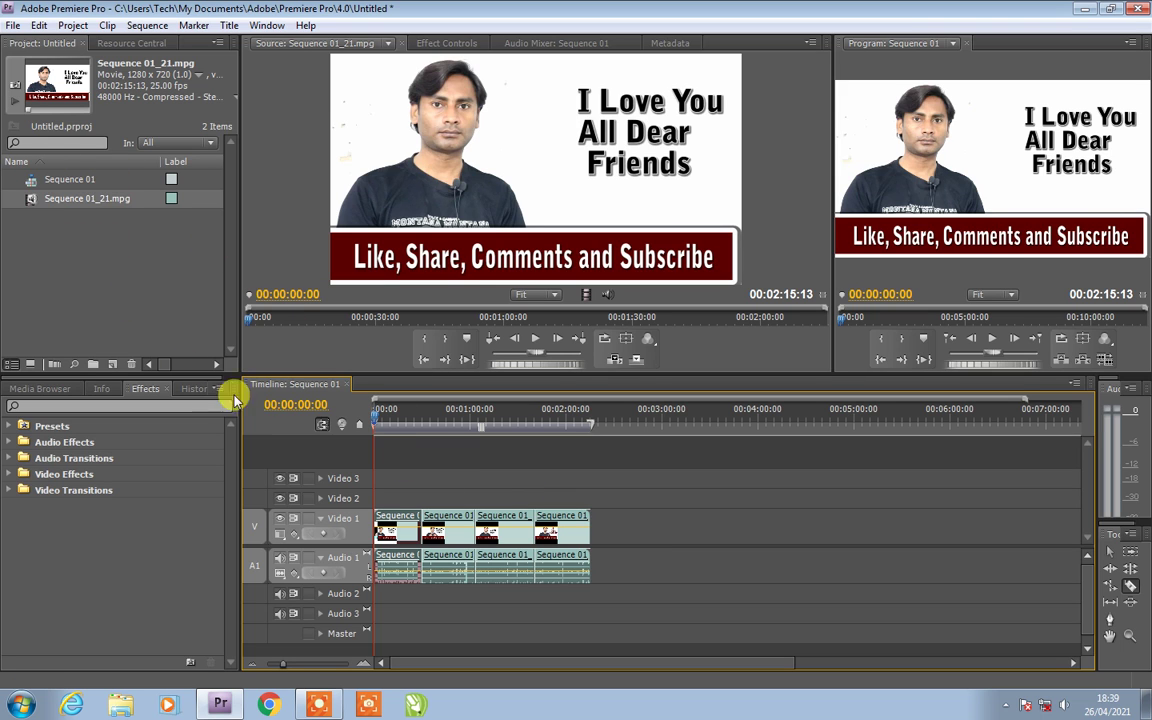
With the Selection tool, spread the four clip segments apart along Video 1, leaving a gap between each of them
{"action": "left_click", "coordinate": [1110, 551]}
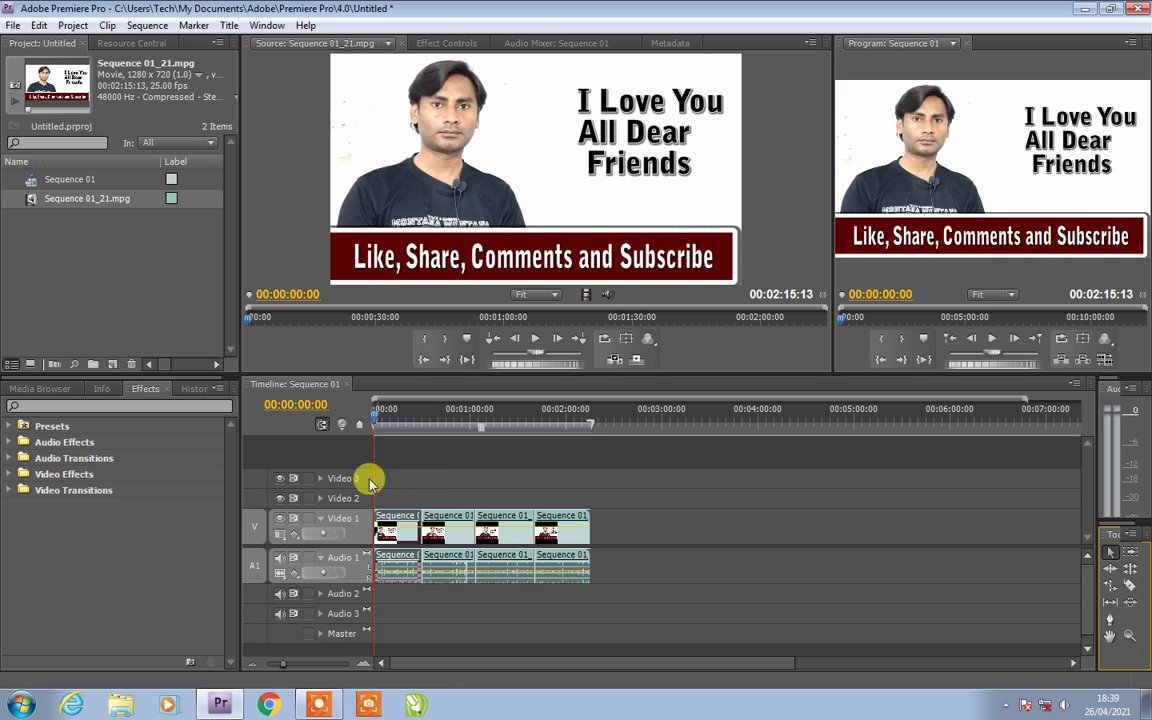
{"action": "left_click", "coordinate": [395, 540]}
{"action": "left_click", "coordinate": [440, 539]}
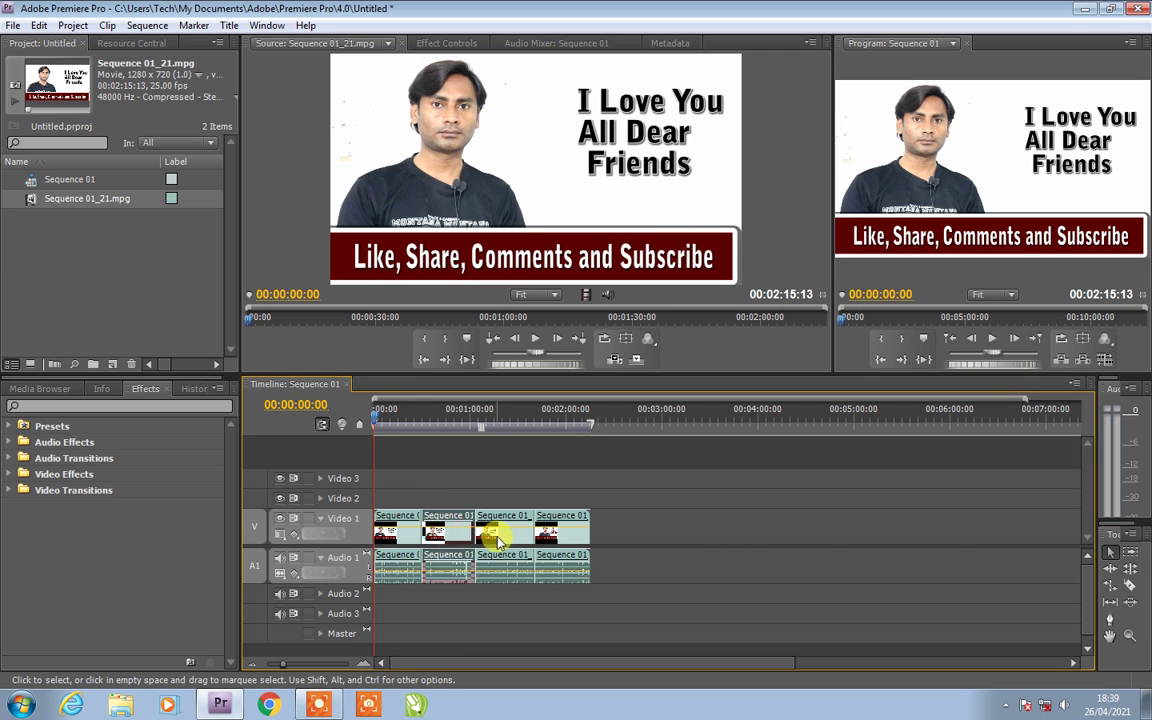
{"action": "left_click", "coordinate": [498, 541]}
{"action": "left_click", "coordinate": [560, 540]}
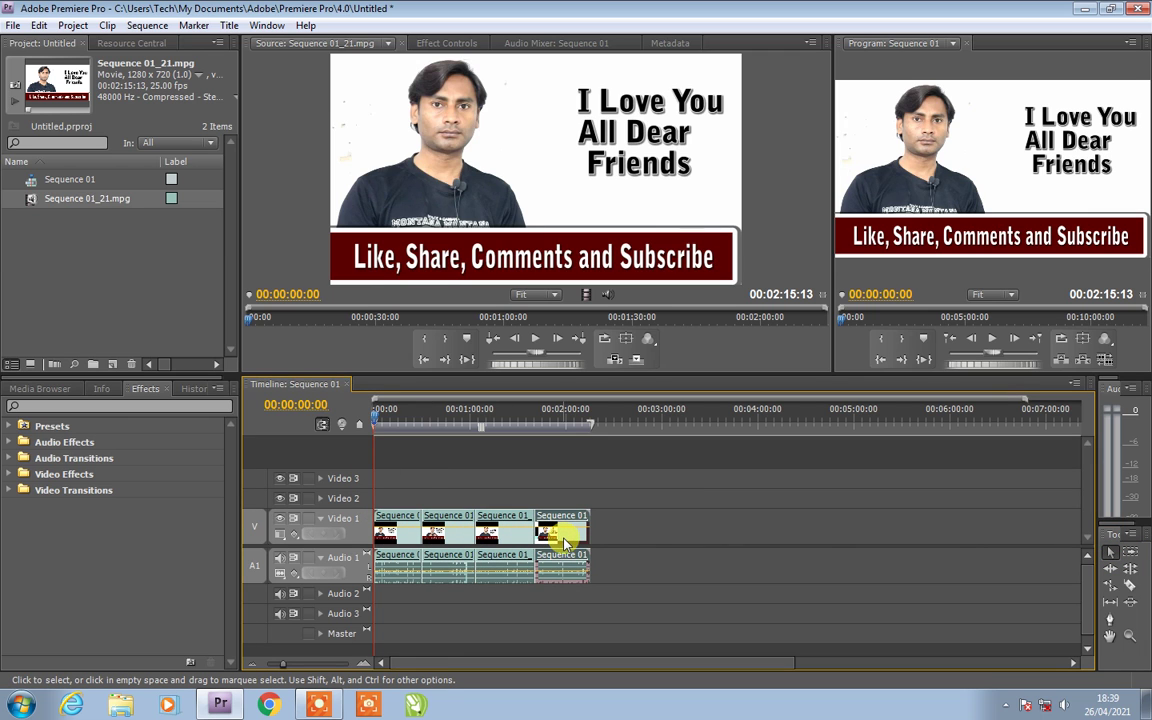
{"action": "left_click_drag", "start_coordinate": [566, 535], "coordinate": [580, 540]}
{"action": "left_click_drag", "start_coordinate": [502, 530], "coordinate": [464, 528]}
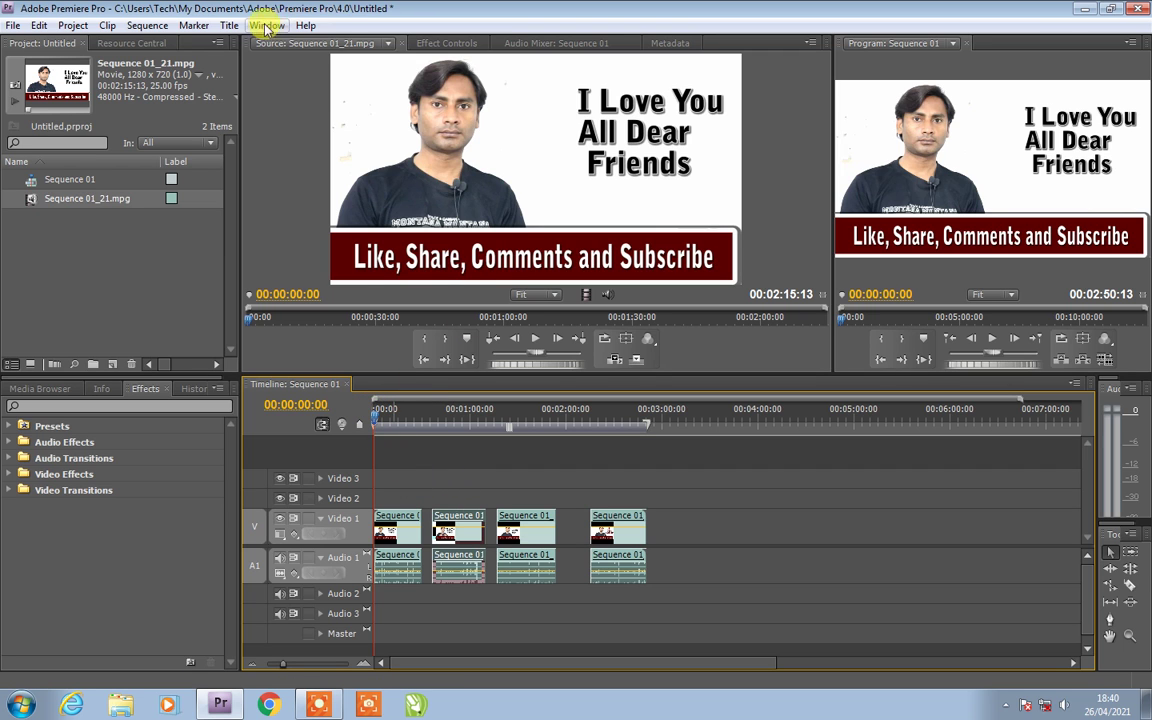
Create a default still title with the preset settings and enter the text "Starting" across the man's chest
{"action": "left_click", "coordinate": [230, 26]}
{"action": "mouse_move", "coordinate": [300, 44]}
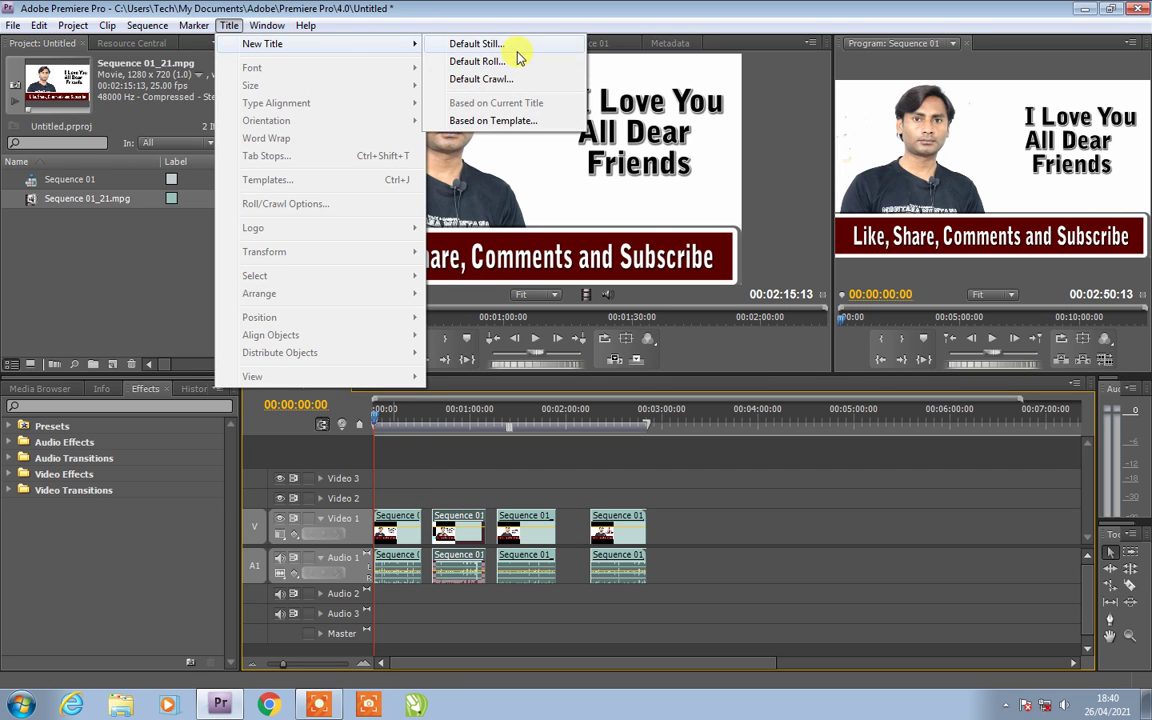
{"action": "left_click", "coordinate": [517, 50]}
{"action": "left_click", "coordinate": [606, 425]}
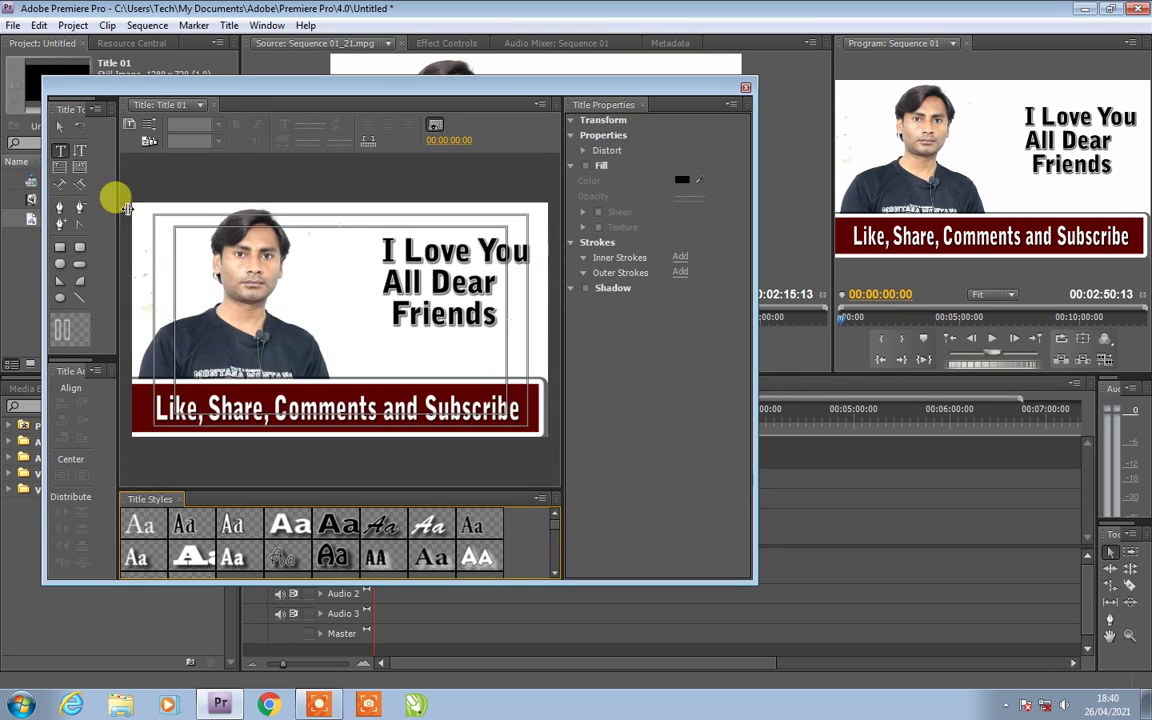
{"action": "left_click", "coordinate": [254, 320]}
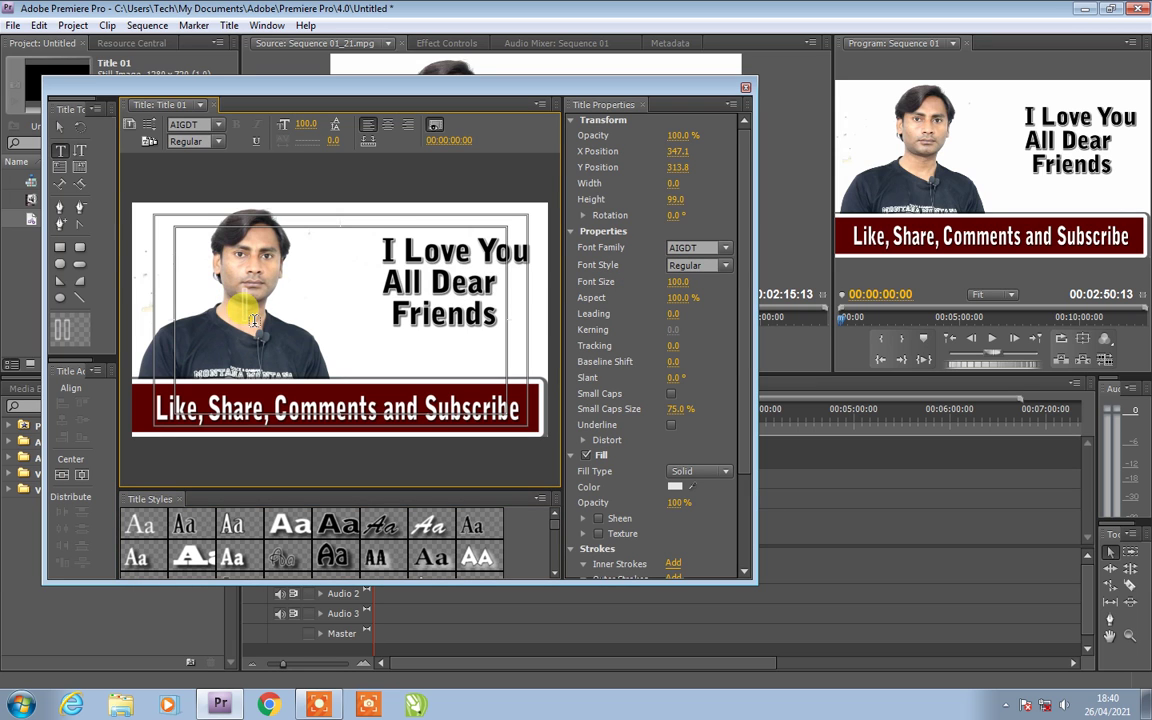
{"action": "type", "text": "Subscribe"}
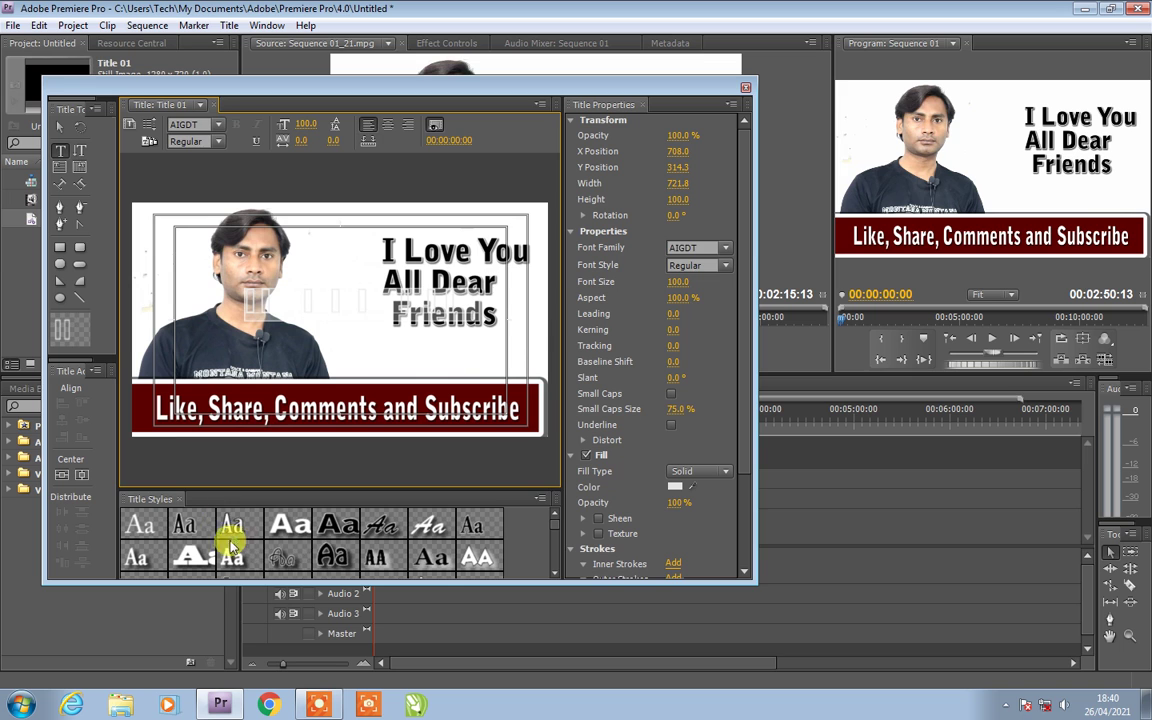
Apply the black Birch Std style to the title text and place Title 01 at the start of Video 2
{"action": "left_click", "coordinate": [184, 524]}
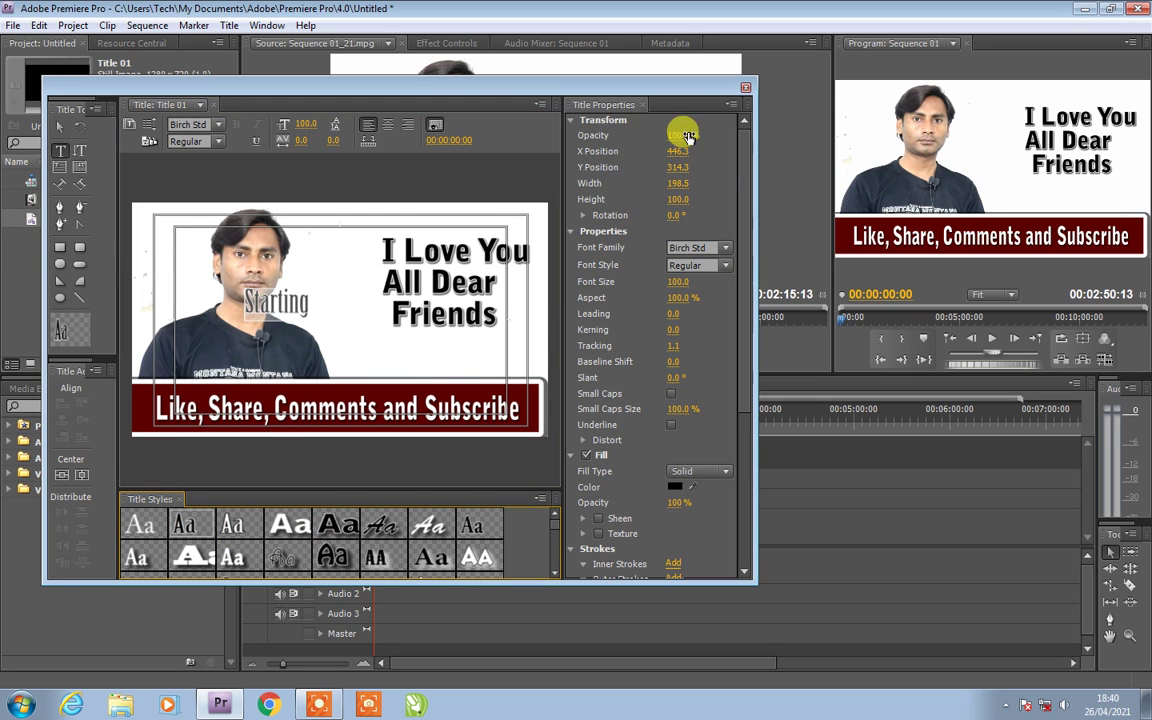
{"action": "left_click", "coordinate": [745, 88]}
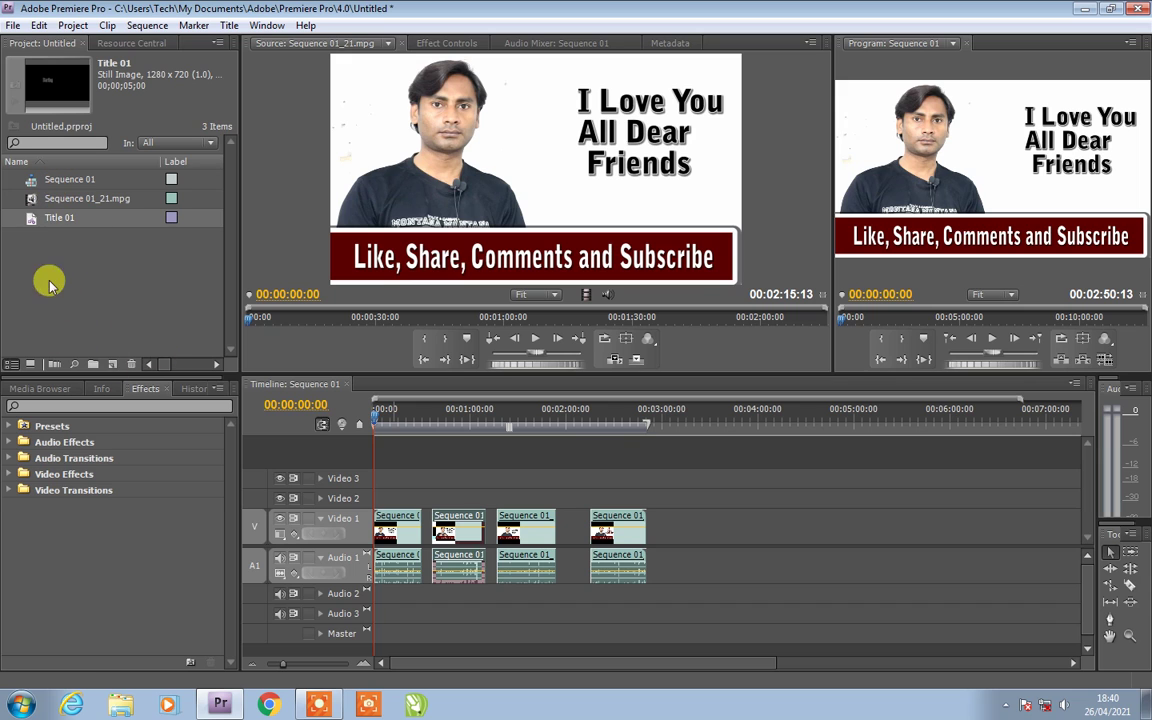
{"action": "left_click_drag", "start_coordinate": [44, 217], "coordinate": [382, 498]}
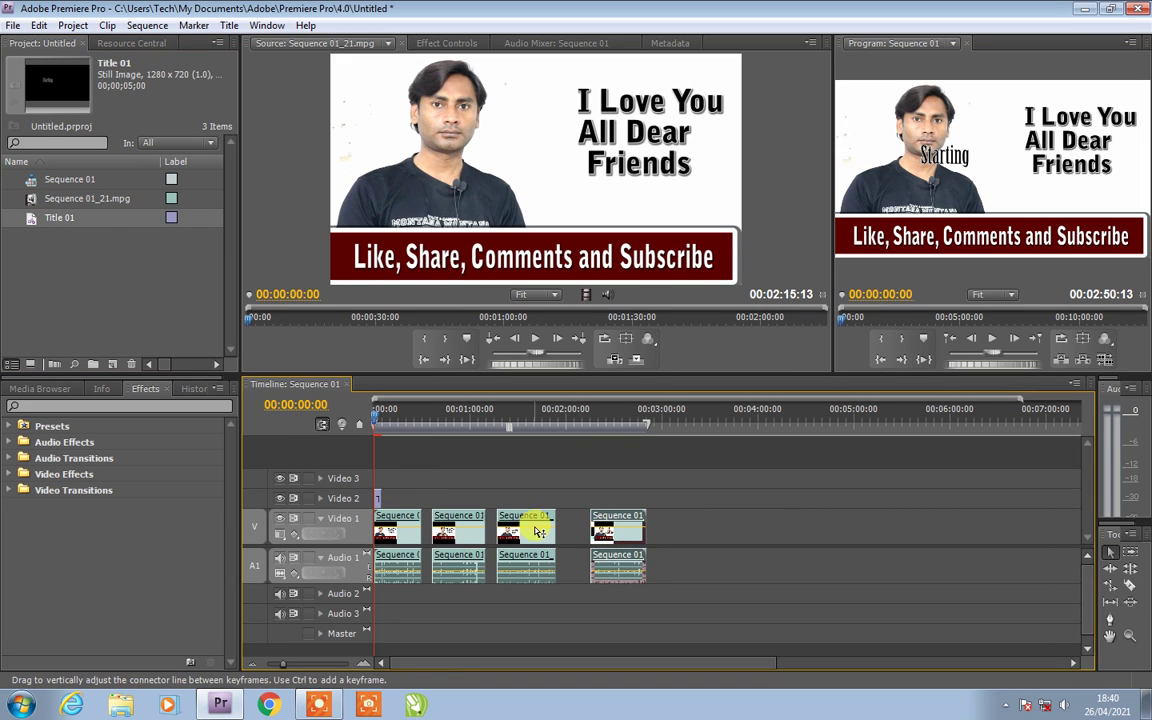
Move the first two clip segments further along Video 1, starting the first at about 25 seconds to clear the space beneath the title
{"action": "left_click_drag", "start_coordinate": [537, 532], "coordinate": [566, 530]}
{"action": "left_click_drag", "start_coordinate": [470, 530], "coordinate": [441, 531]}
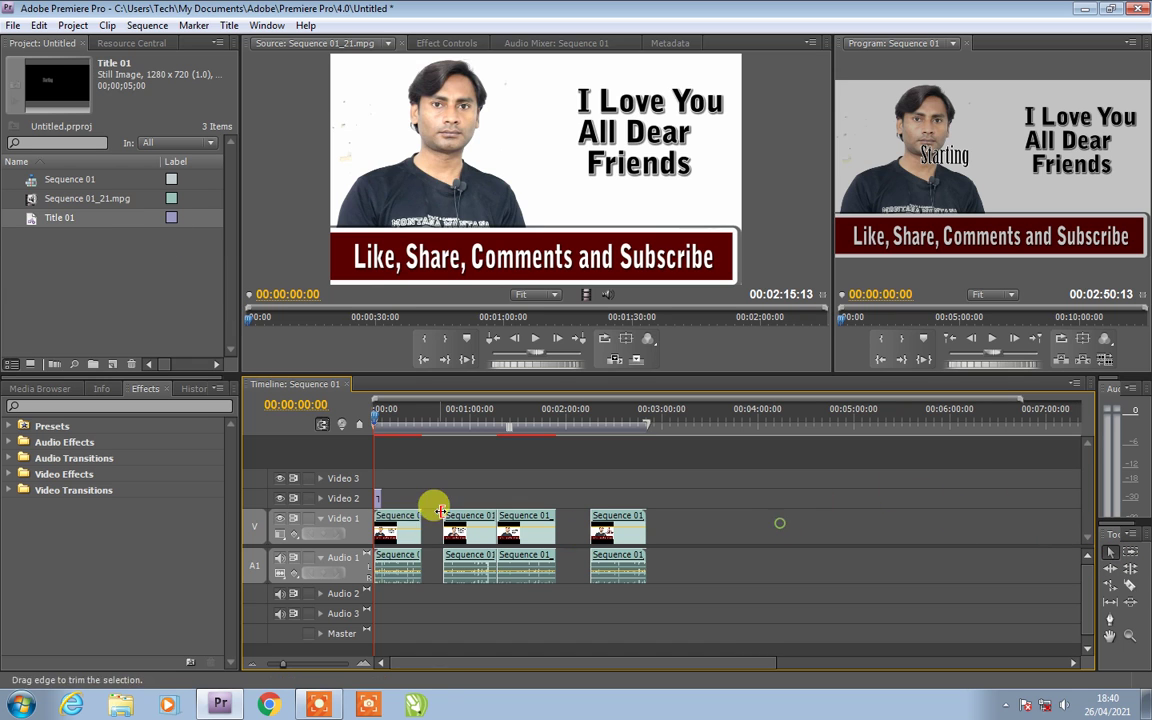
{"action": "mouse_move", "coordinate": [411, 527]}
{"action": "left_mouse_down"}
{"action": "mouse_move", "coordinate": [413, 538]}
{"action": "mouse_move", "coordinate": [425, 522]}
{"action": "left_mouse_up"}
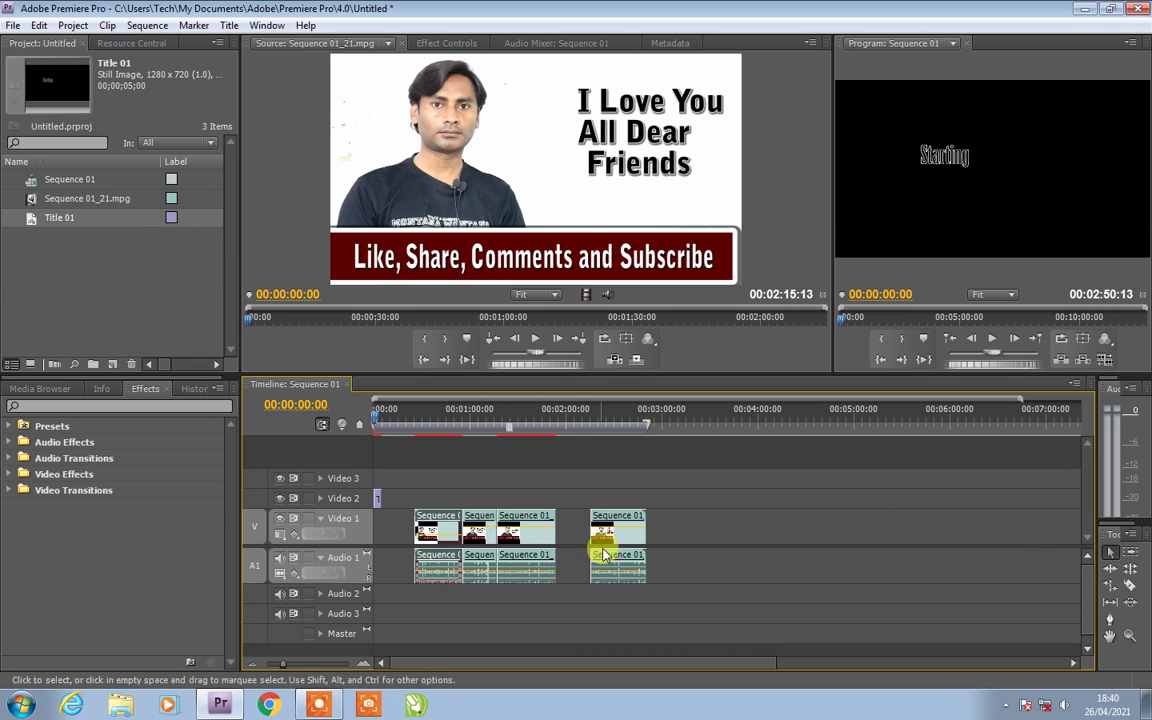